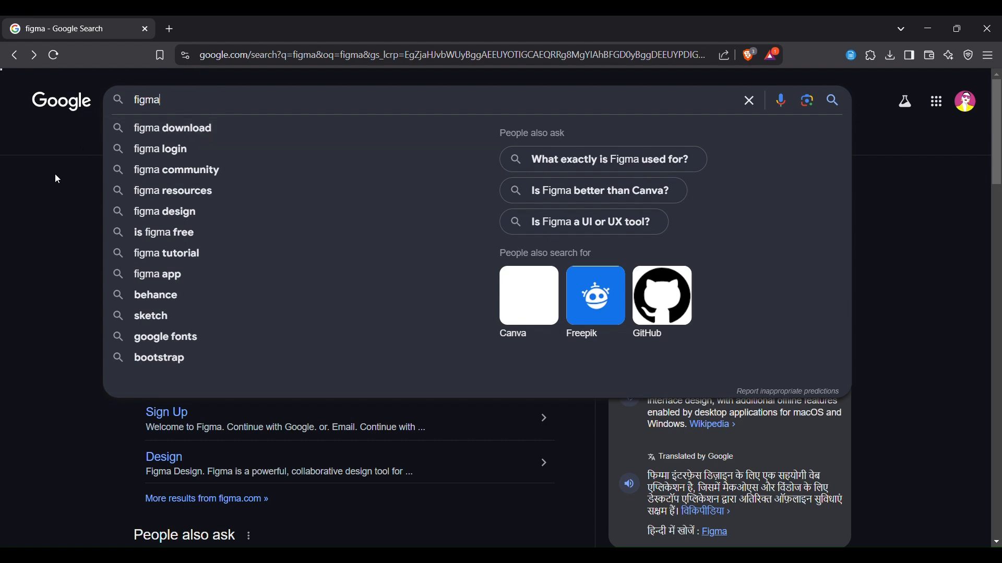
Open Figma from the search results and create a new design file
left_click(50, 180)
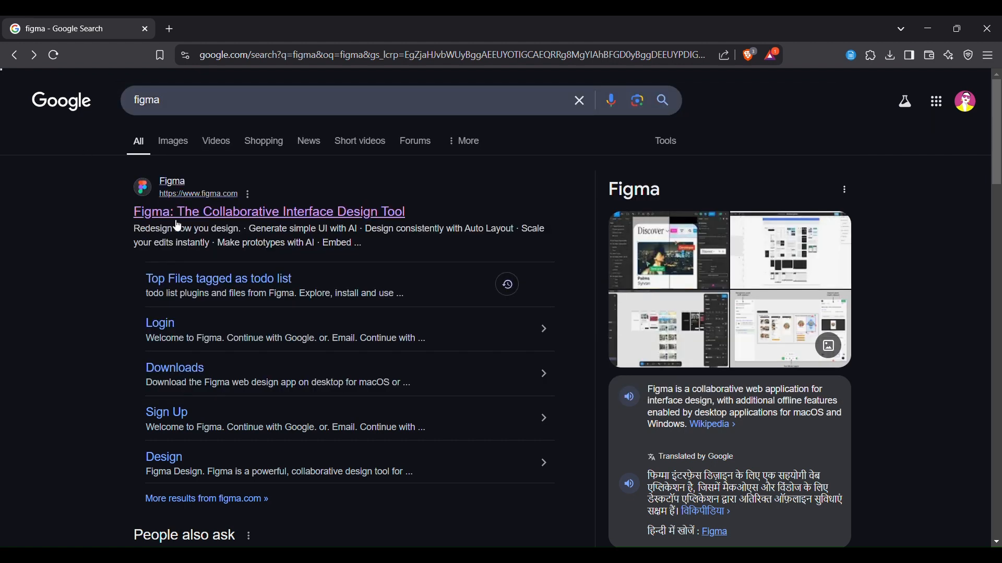
scroll(92, 293, "down", 1)
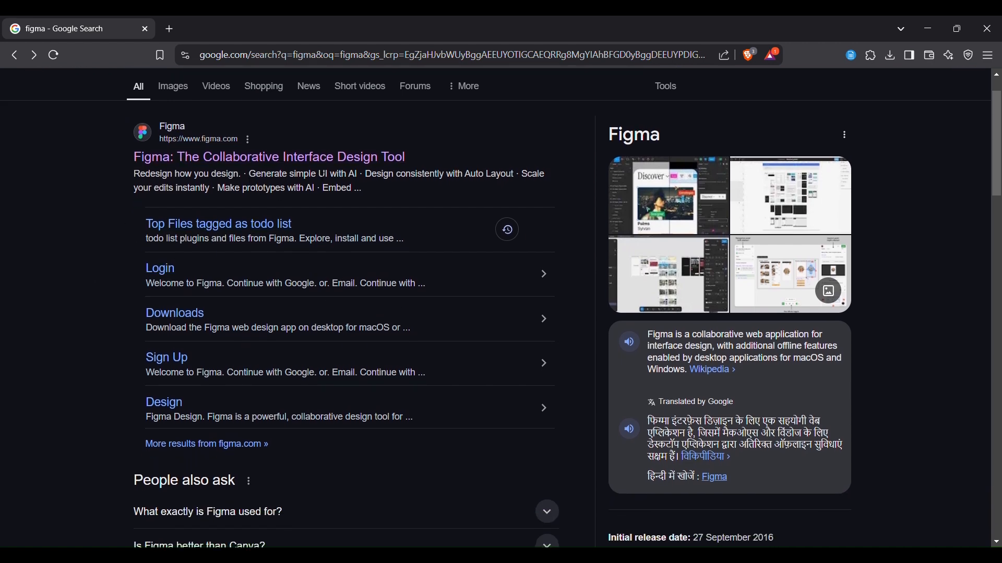
left_click(542, 282)
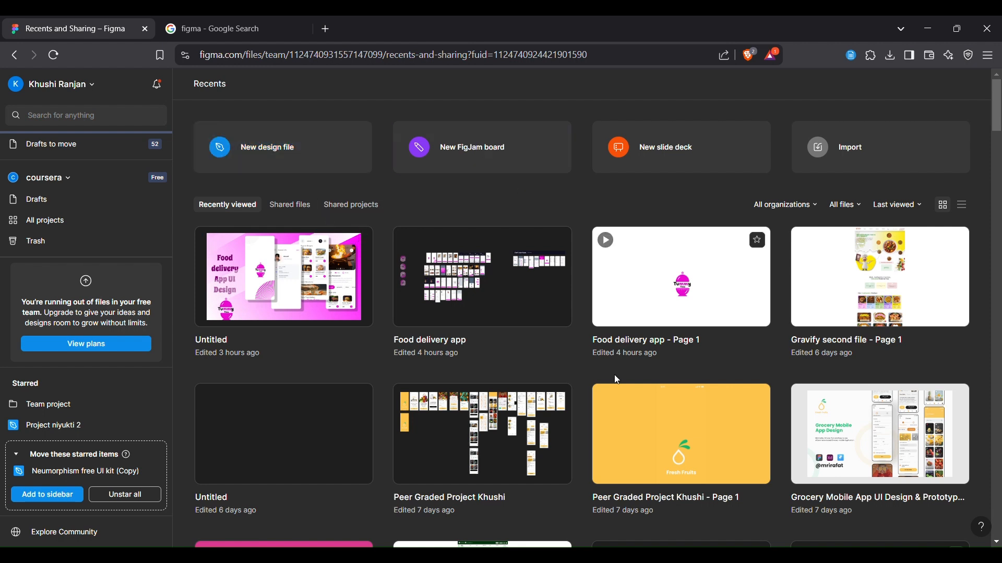
left_click(343, 165)
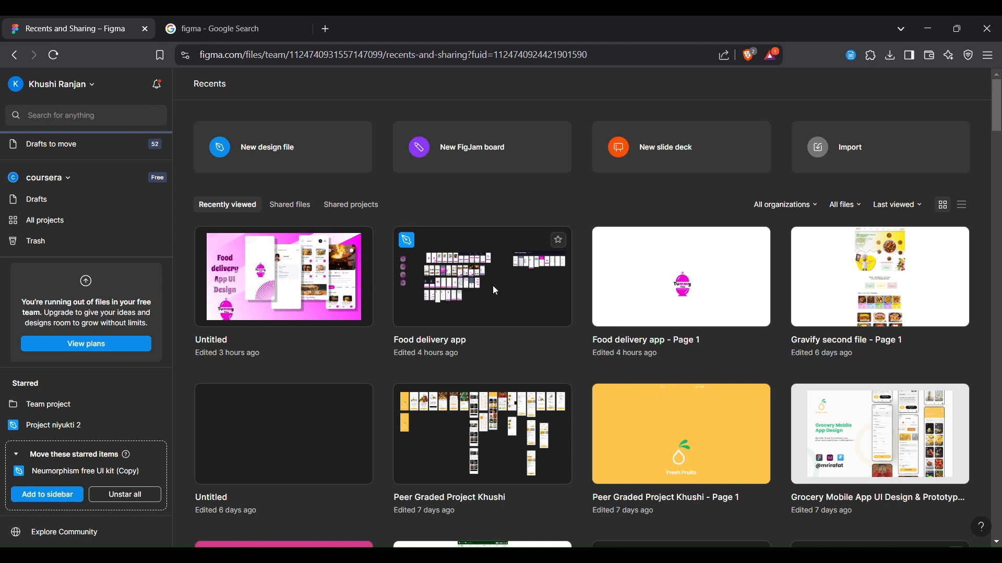
left_click(342, 165)
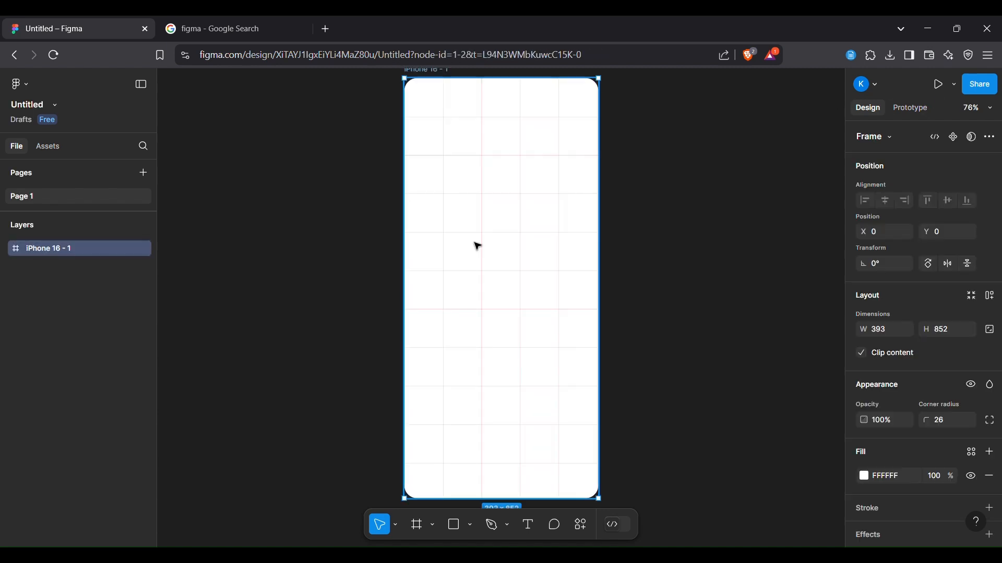
left_click(991, 477)
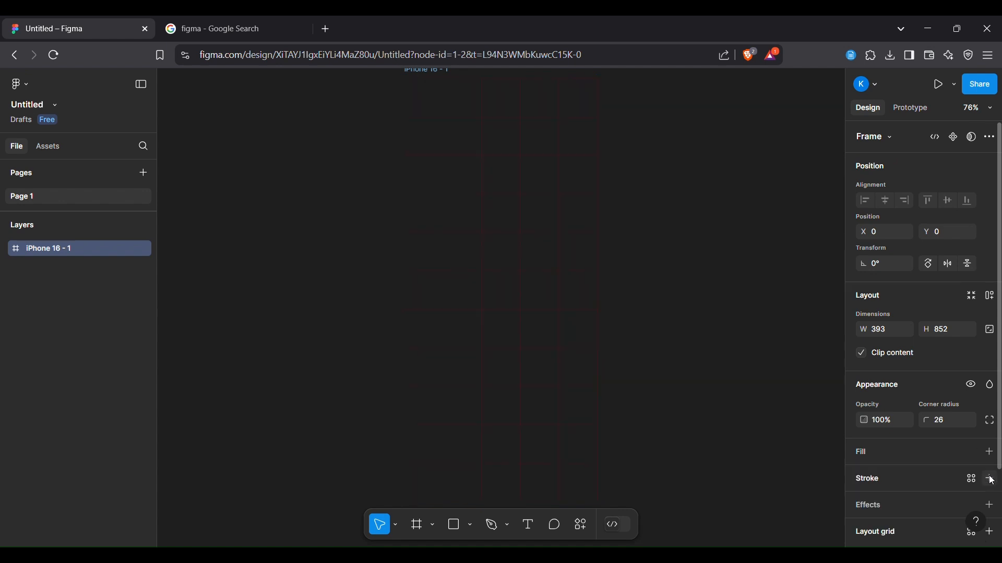
left_click(990, 479)
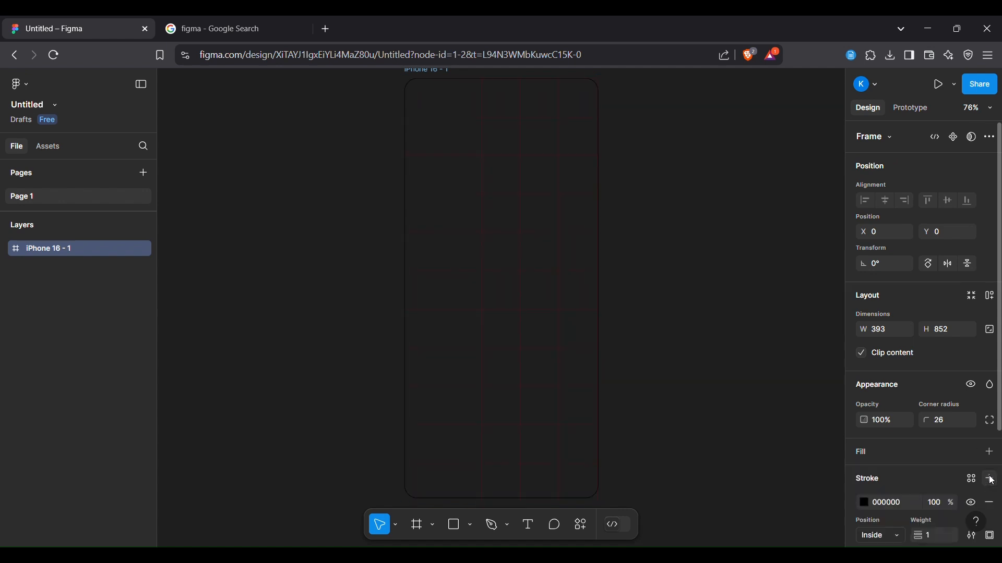
key("ctrl+z")
key("ctrl+z")
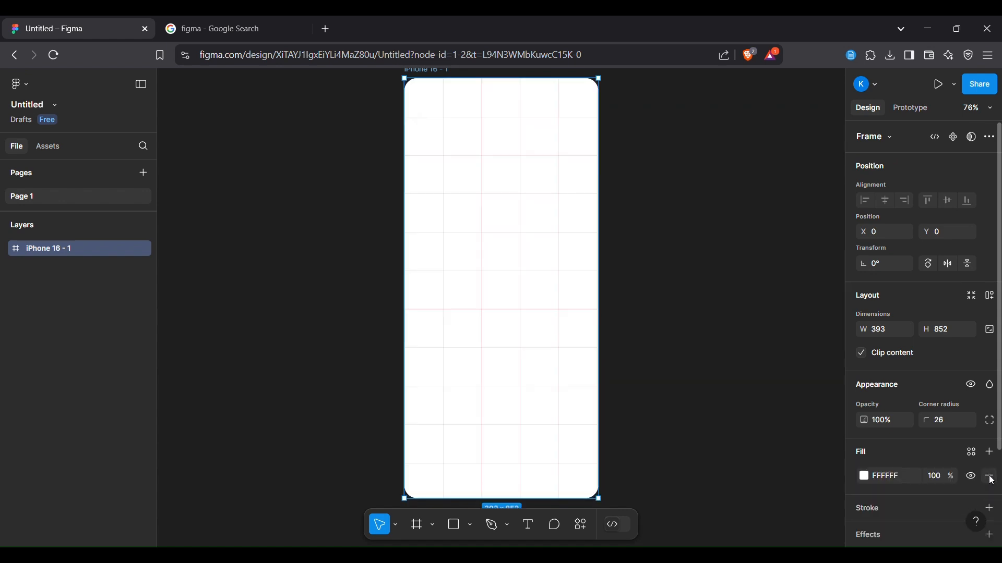
Fill the top card rectangle with a light blue colour
left_click(776, 307)
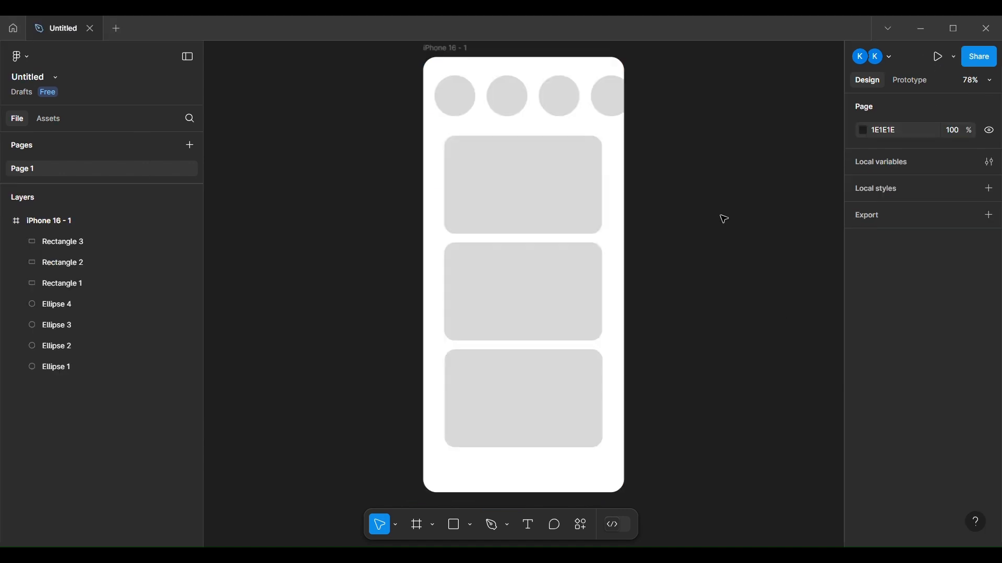
left_click(574, 188)
scroll(888, 380, "down", 3)
left_click(864, 415)
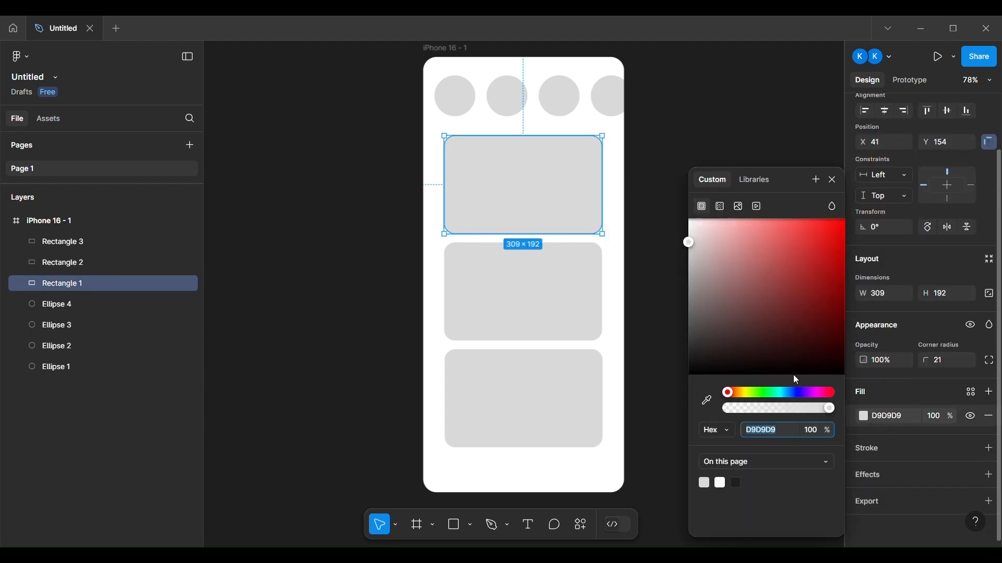
left_click(791, 392)
left_click(728, 224)
Fill the middle card rectangle with pink F6B1B1
left_click(555, 273)
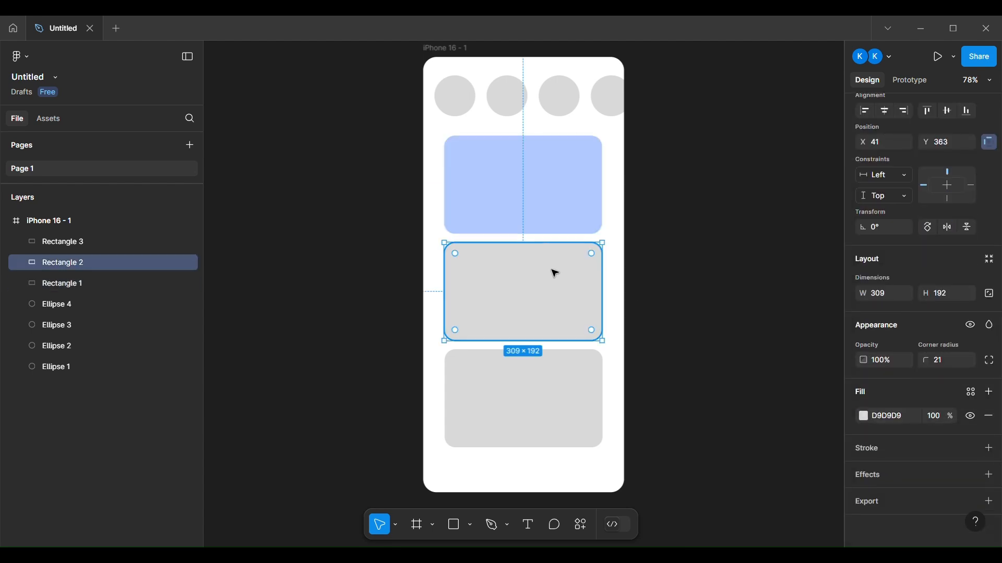
left_click(864, 416)
left_click(731, 224)
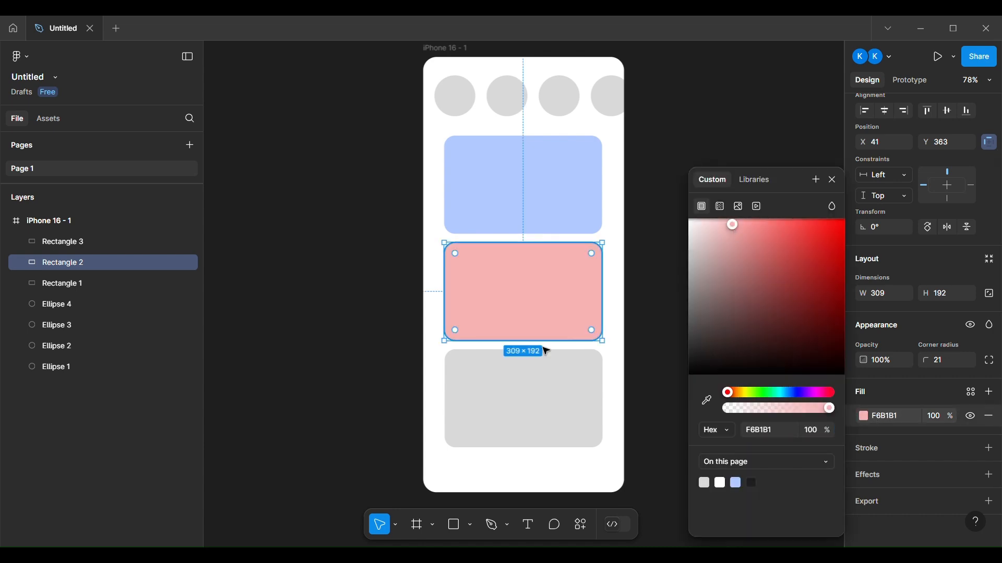
Fill the bottom card rectangle with the same light blue from the page's saved colours
left_click(516, 396)
left_click(864, 416)
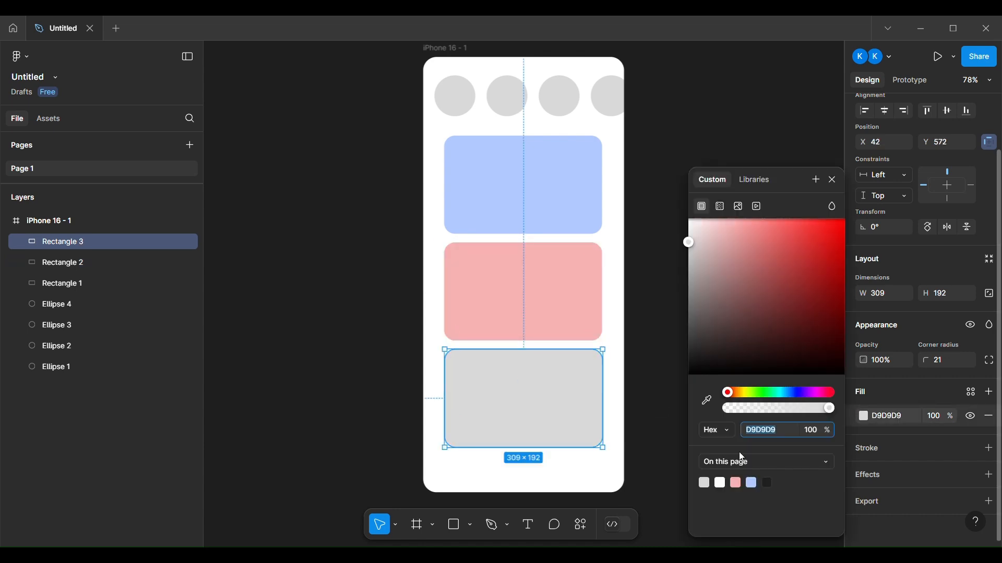
left_click(752, 483)
left_click(455, 96)
left_click(751, 139)
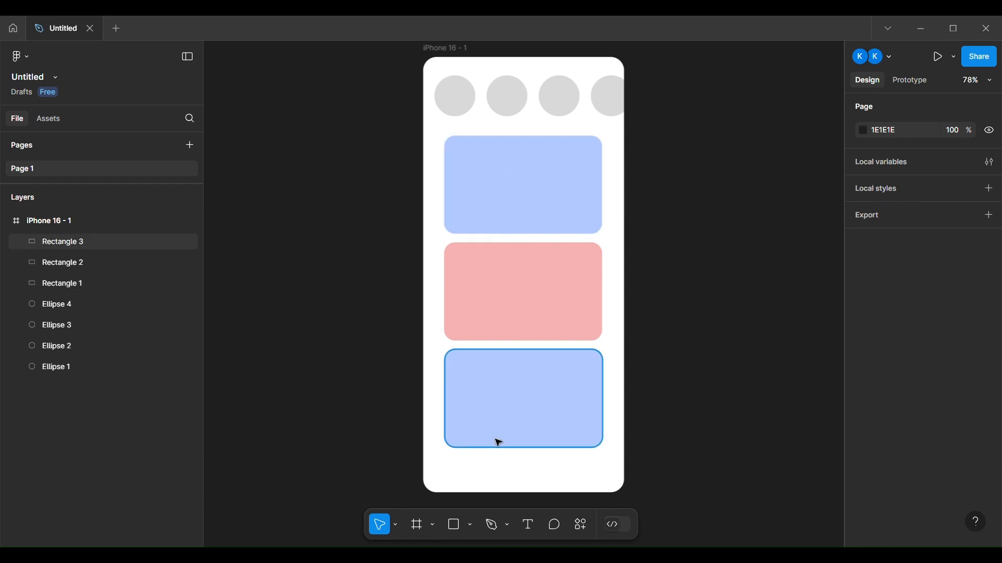
Add a text box reading "Hello There!" inside the top card and enlarge its font size
left_click(527, 524)
left_click_drag(461, 152, 585, 178)
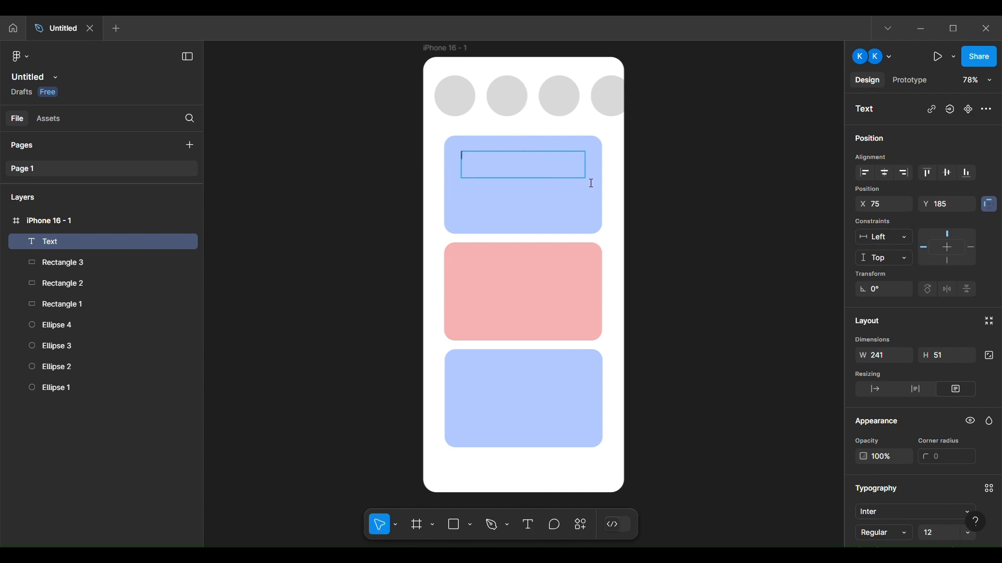
type("Hello There!")
key("Escape")
scroll(909, 469, "down", 5)
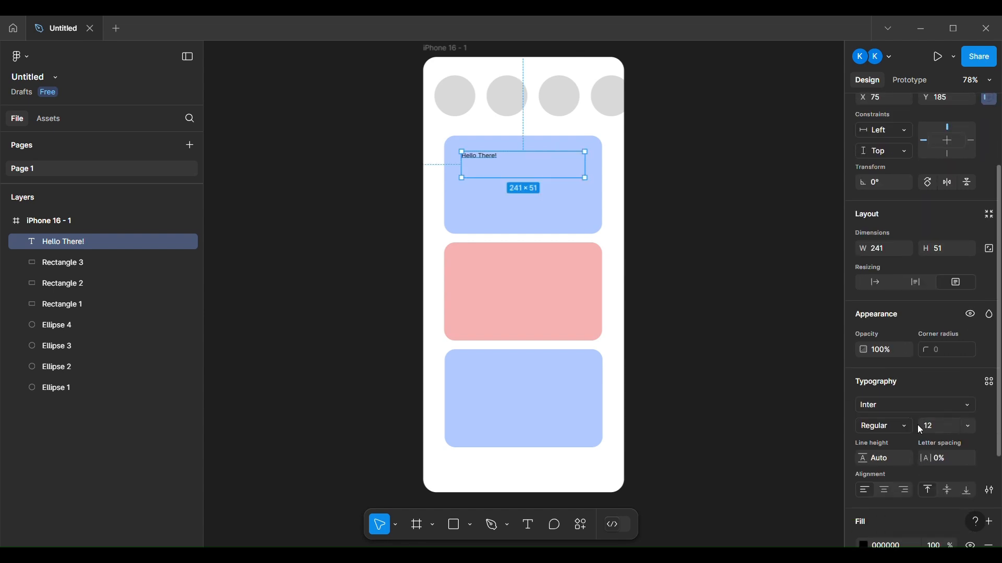
left_click_drag(921, 428, 954, 427)
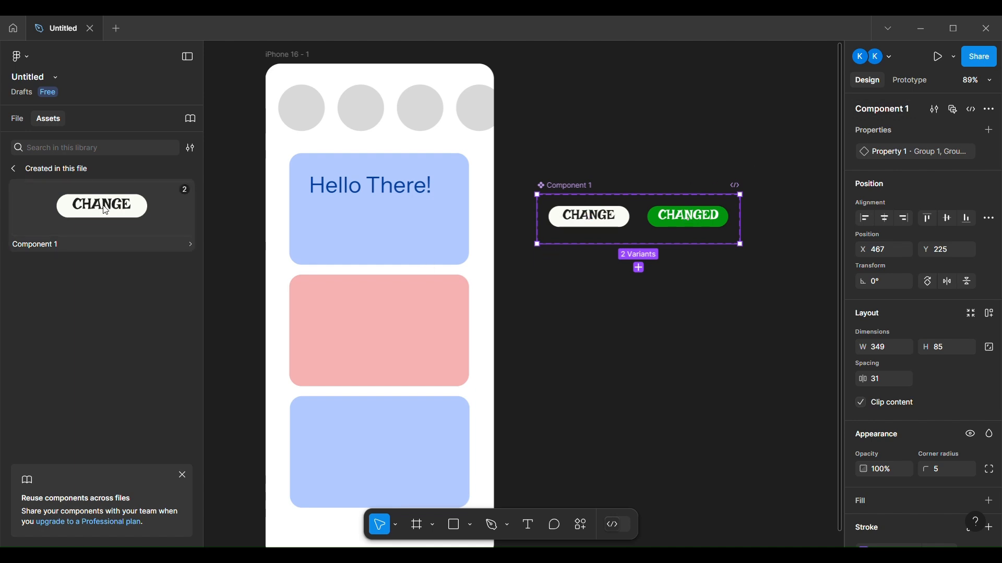
Place an instance of Component 1 as a CHANGE button inside the top card
left_click_drag(106, 208, 382, 235)
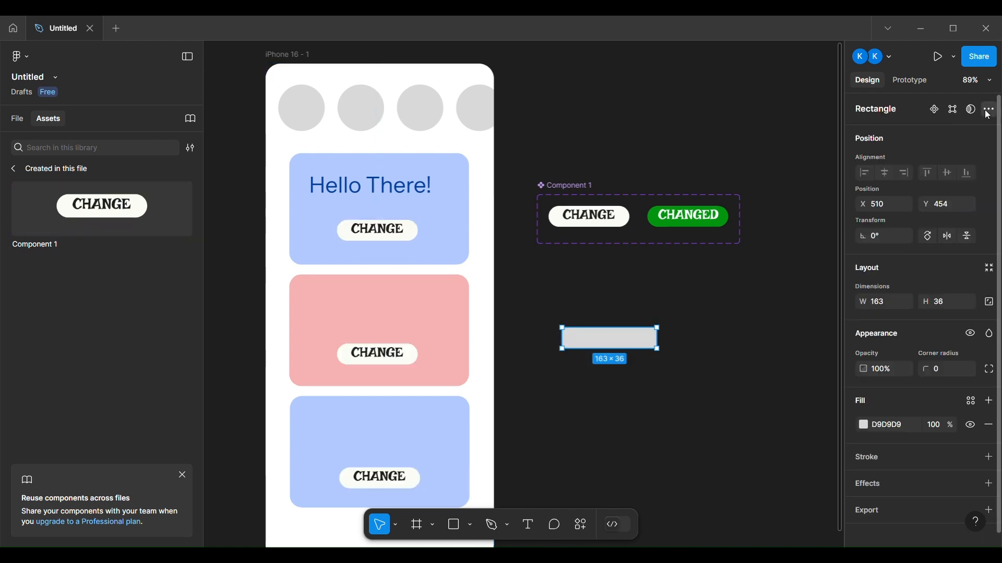
left_click(989, 110)
left_click(989, 109)
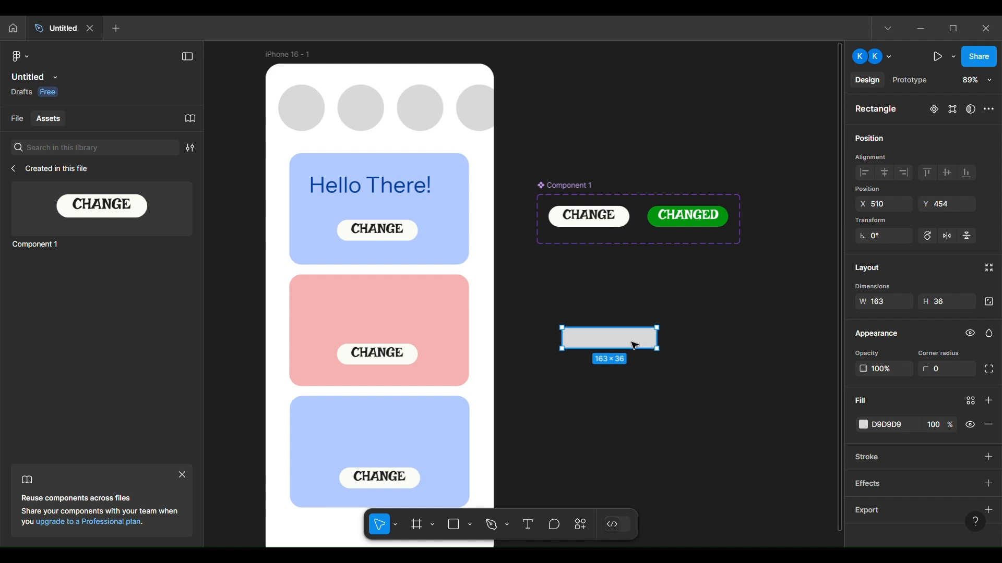
Turn the grey rectangle beside the phone into a component and add a second variant to it
left_click(989, 111)
left_click(918, 131)
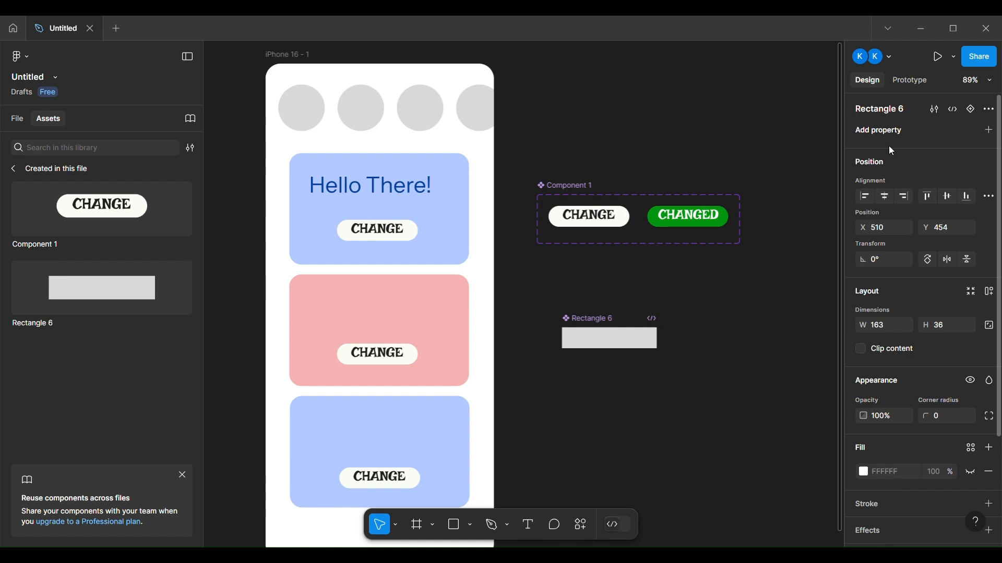
left_click(971, 111)
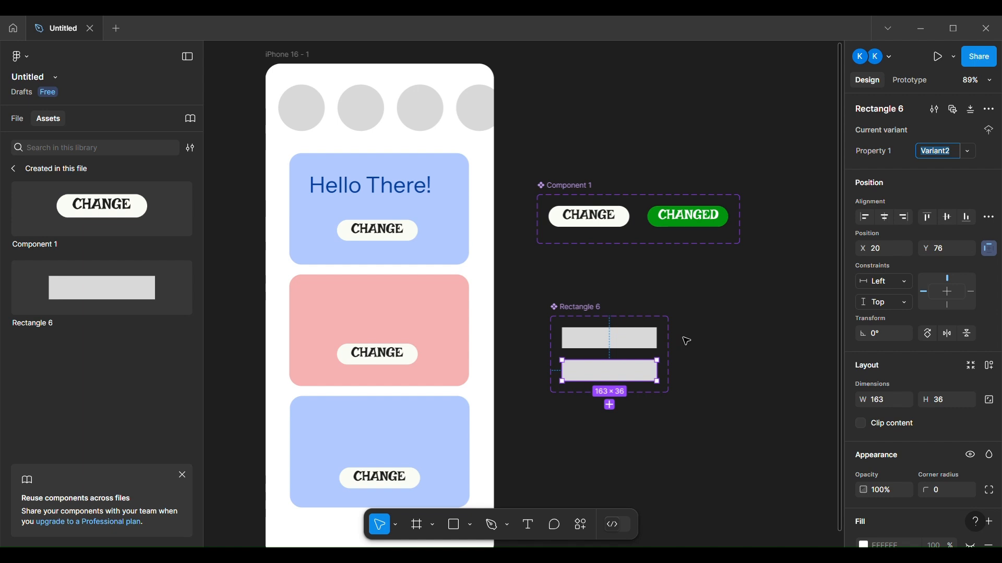
left_click(632, 338)
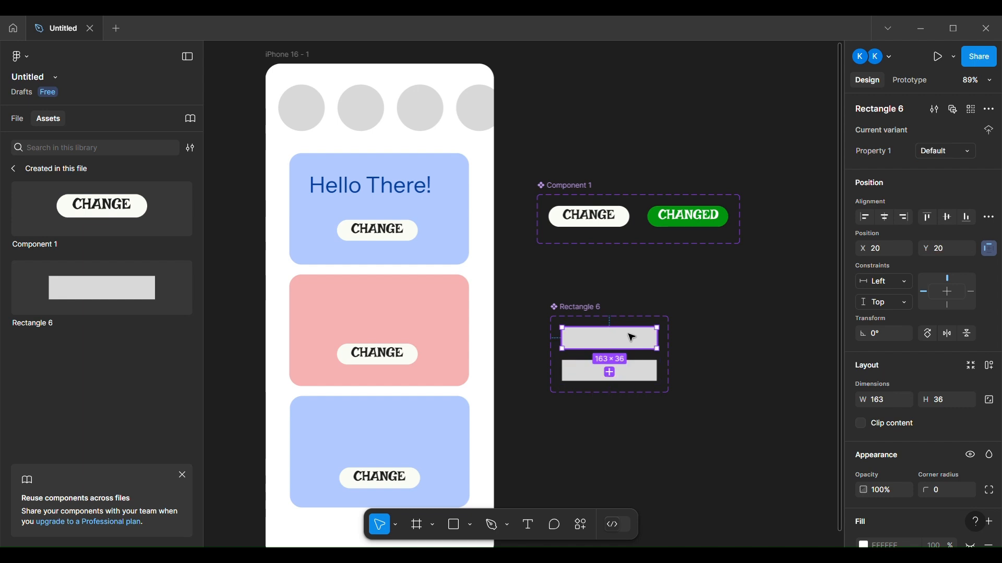
left_click(757, 311)
Try applying auto layout to the phone frame with different directions and alignments, then undo the changes
left_click(285, 70)
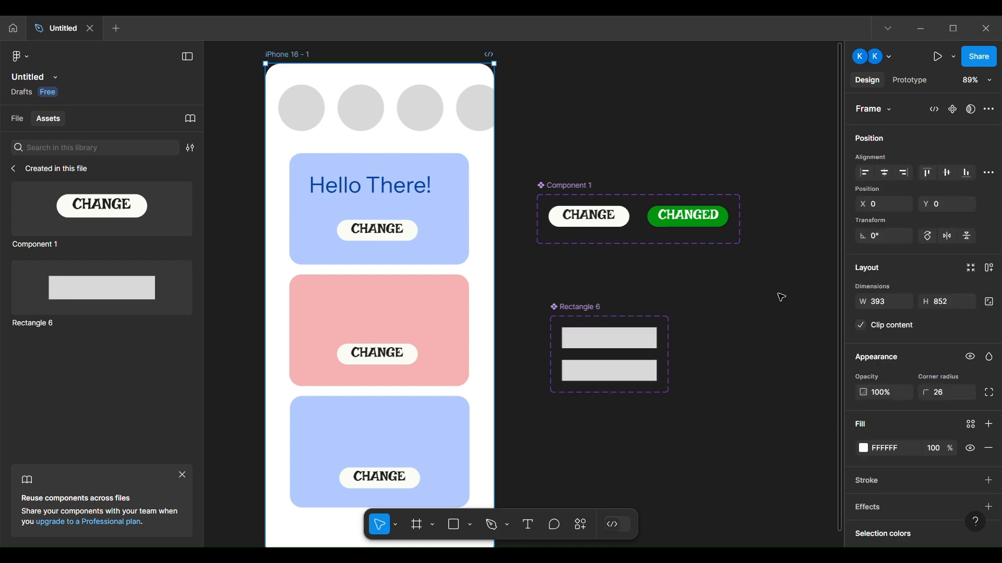
left_click(991, 270)
left_click(947, 345)
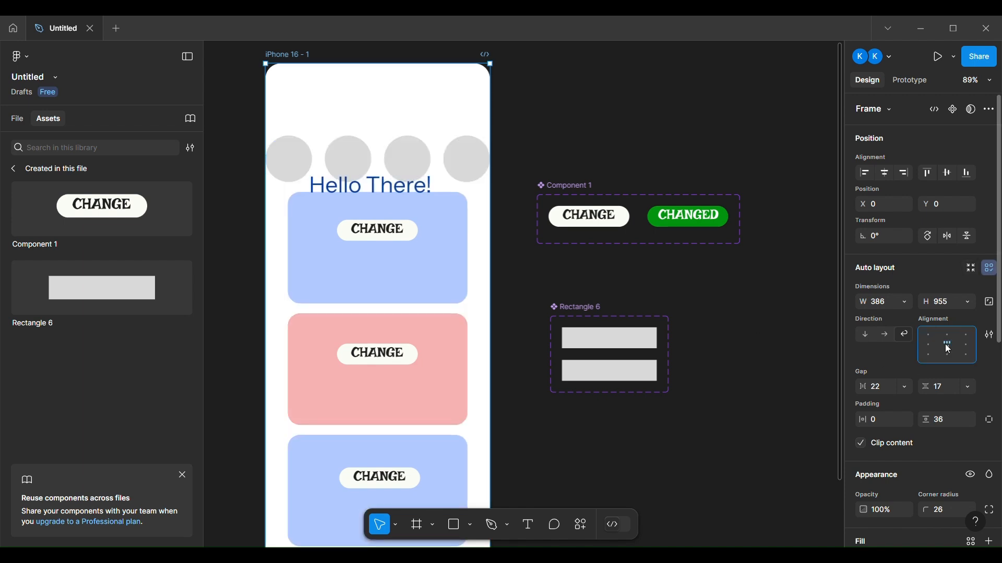
left_click(867, 334)
left_click(883, 336)
left_click(928, 345)
left_click(946, 345)
left_click(965, 345)
left_click(965, 355)
key("ctrl+z")
key("ctrl+z")
key("ctrl+z")
key("ctrl+z")
key("ctrl+z")
key("ctrl+z")
key("ctrl+z")
key("ctrl+z")
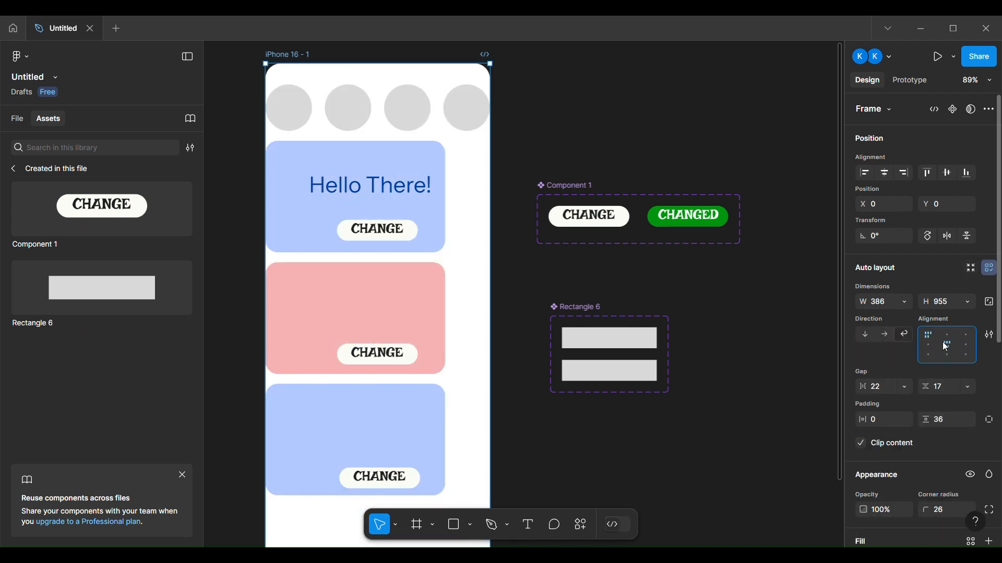
Group the phone screen and wrap it in an auto layout frame with centred alignment, widening it slightly
key("ctrl+g")
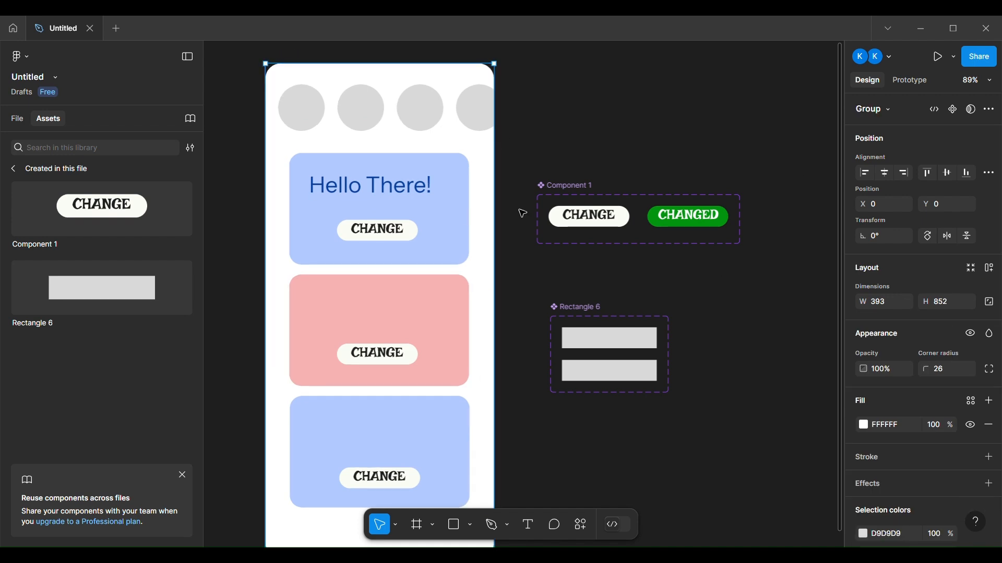
left_click(989, 269)
left_click(946, 345)
mouse_move(495, 254)
left_mouse_down()
mouse_move(521, 257)
mouse_move(468, 253)
mouse_move(514, 253)
left_mouse_up()
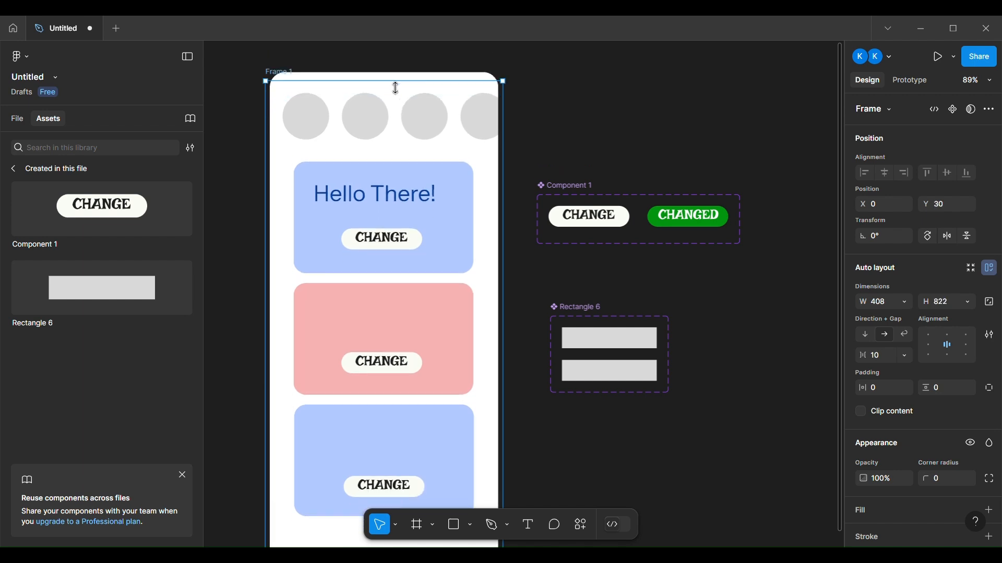
left_click(539, 98)
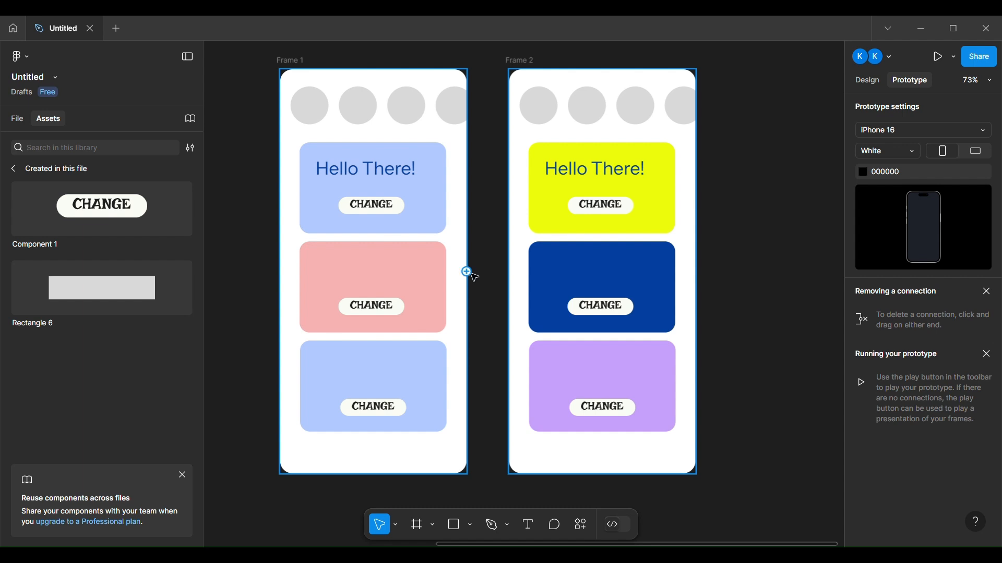
Connect Frame 1 to Frame 2 with an On tap interaction that navigates to Frame 2
left_click_drag(466, 272, 512, 280)
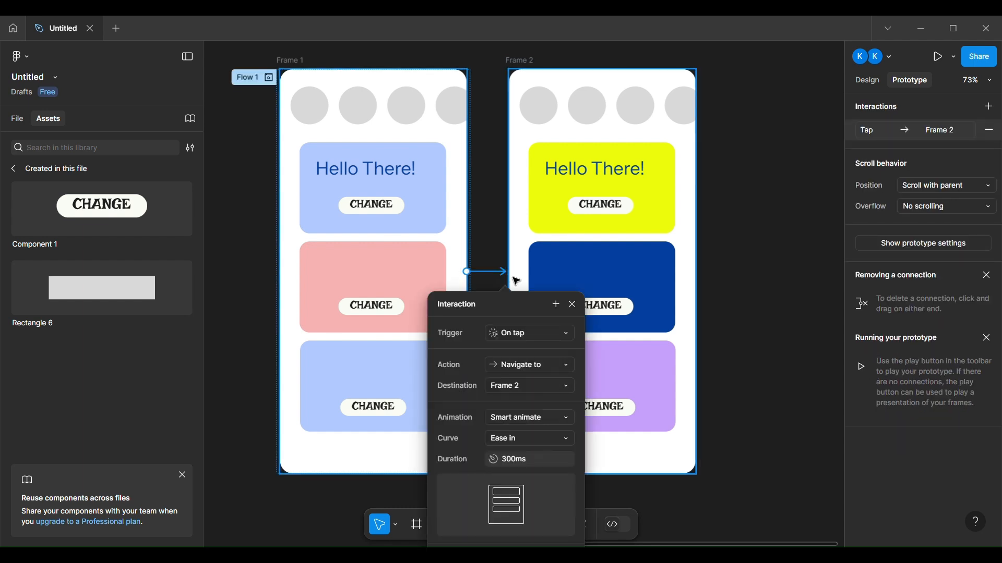
left_click(531, 334)
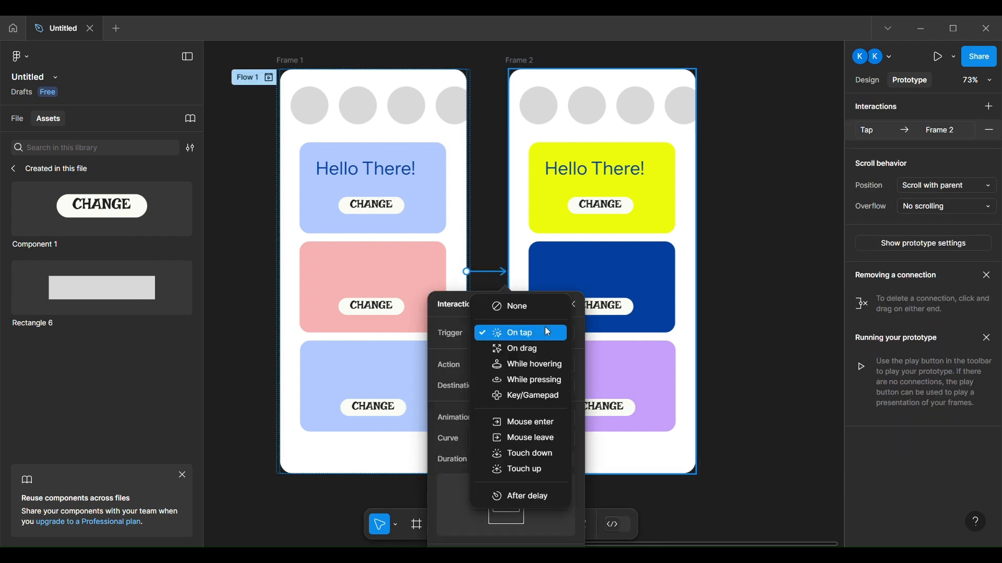
left_click(547, 333)
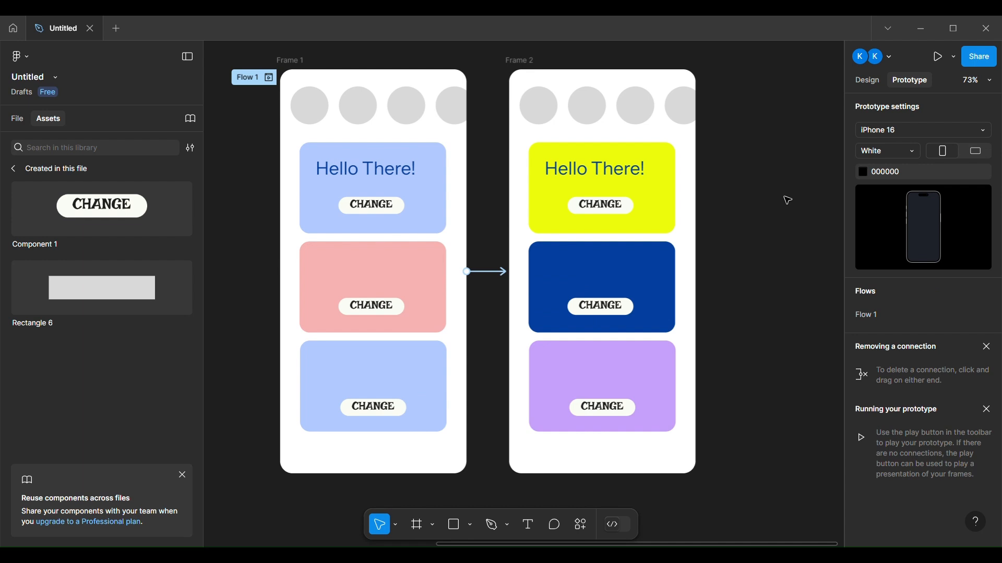
Run the prototype in presentation mode, tap the screen, and review the file's layers afterwards
left_click(878, 58)
left_click(893, 60)
left_click(944, 57)
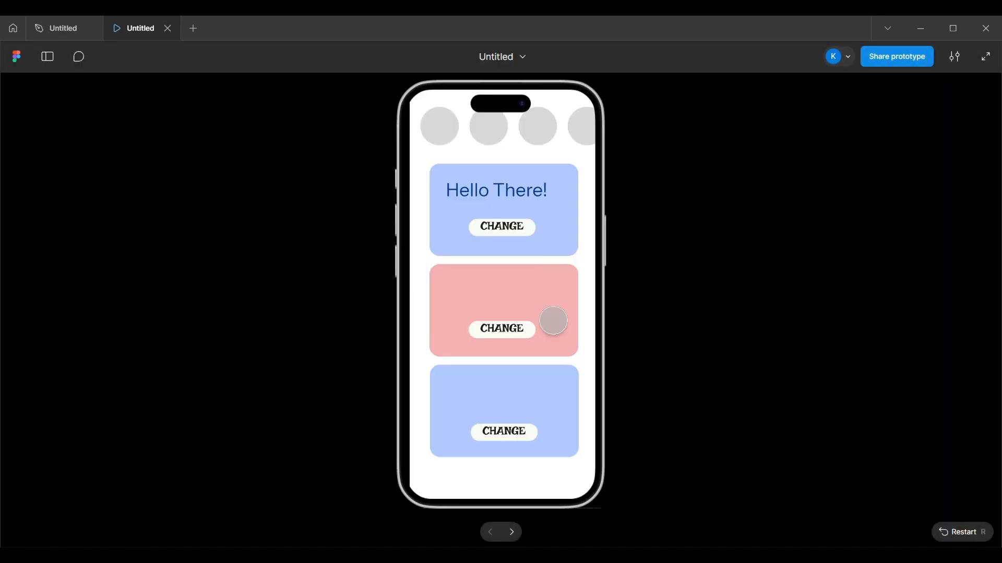
left_click(530, 335)
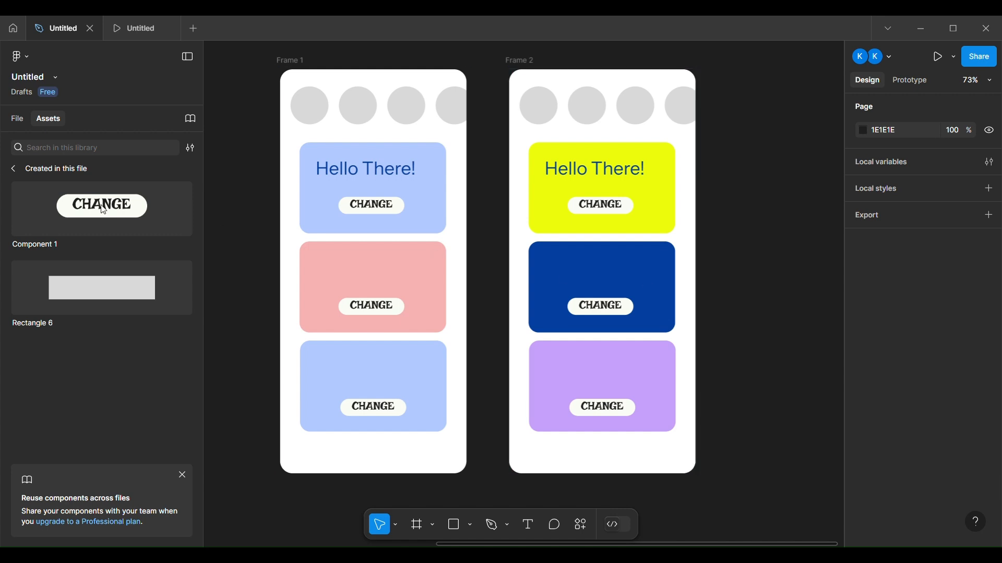
left_click(16, 120)
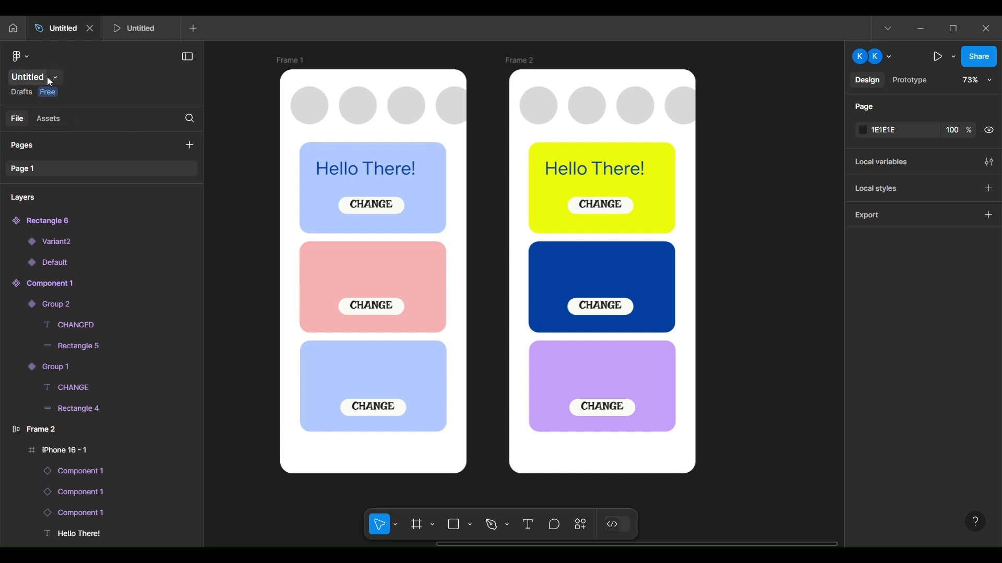
left_click(26, 54)
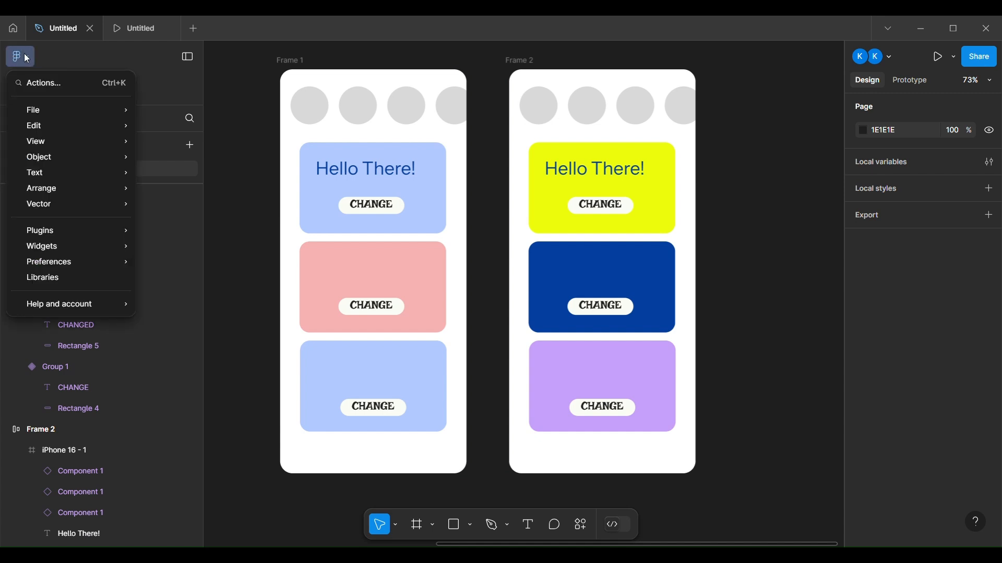
mouse_move(99, 232)
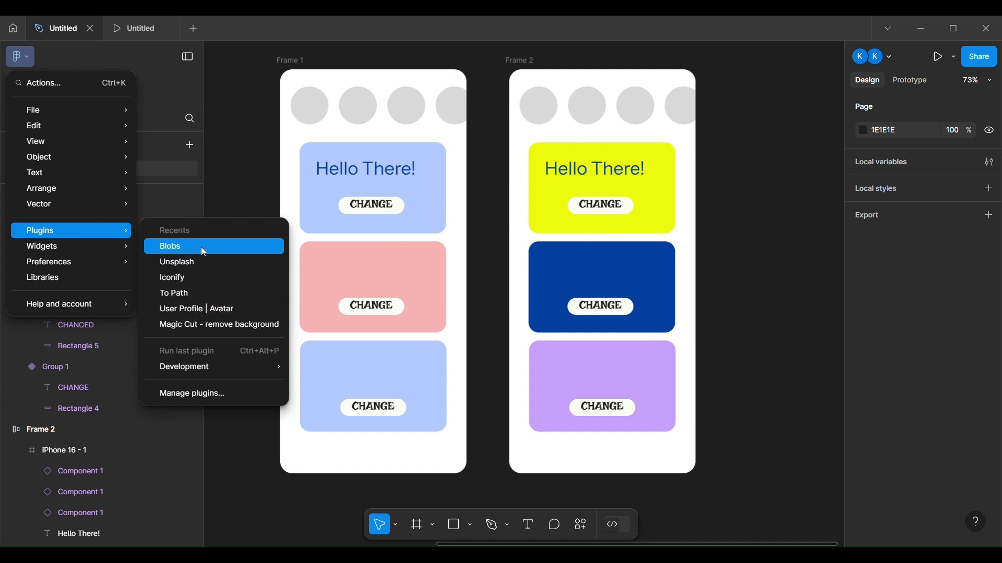
left_click(253, 161)
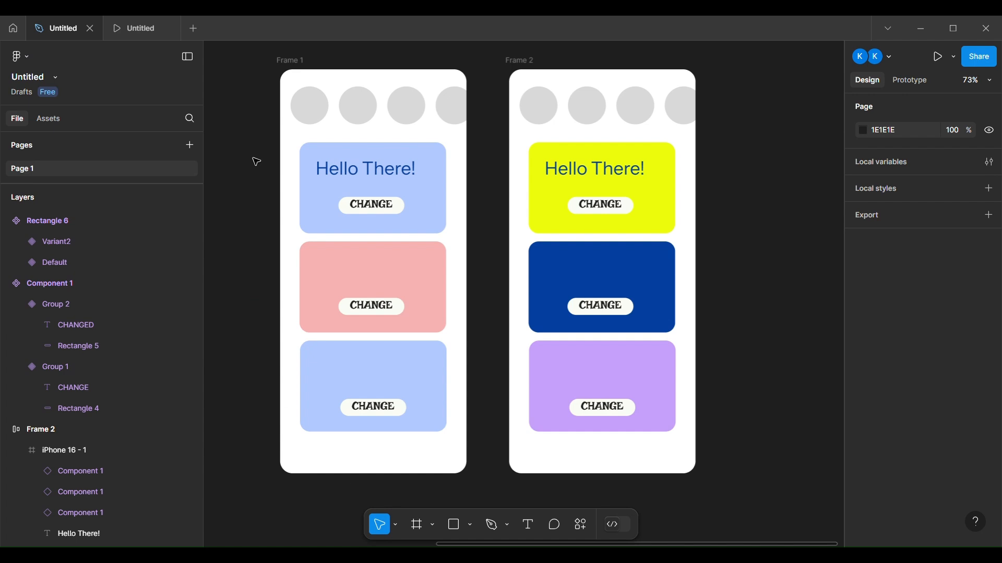
Add a 1x PNG export setting to the iPhone 16 - 1 frame inside Frame 1 and open its export preview
left_click(326, 104)
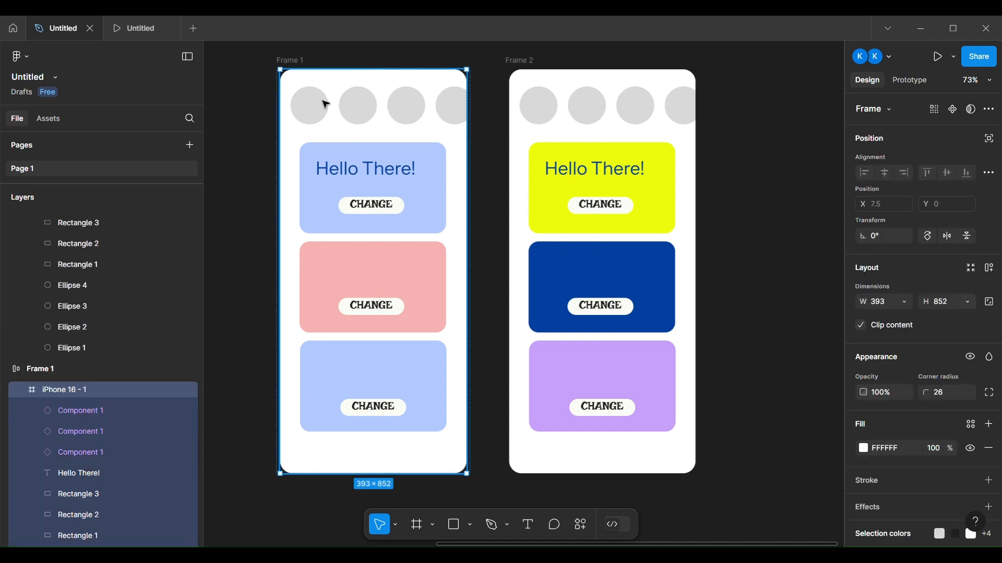
scroll(860, 469, "down", 3)
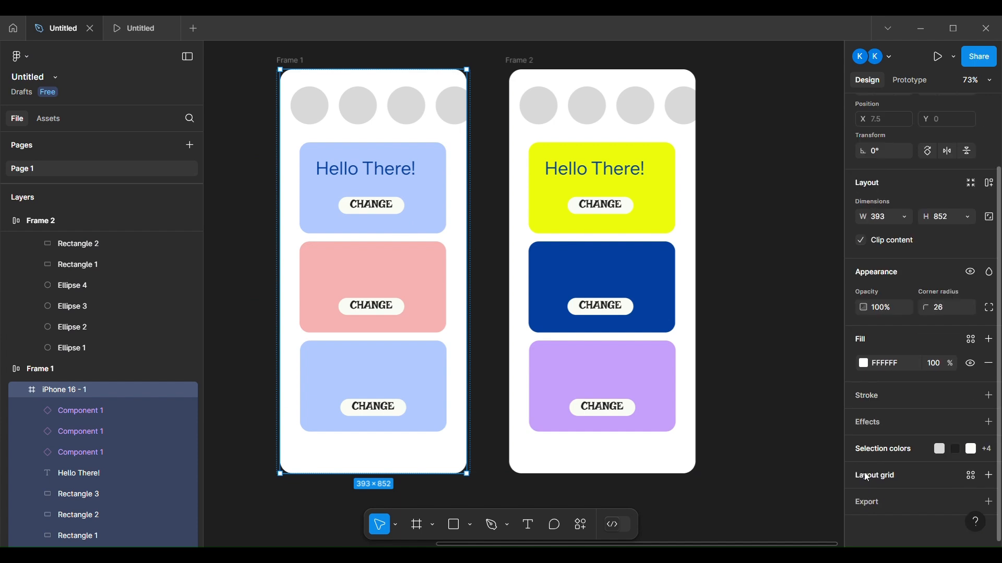
left_click(987, 503)
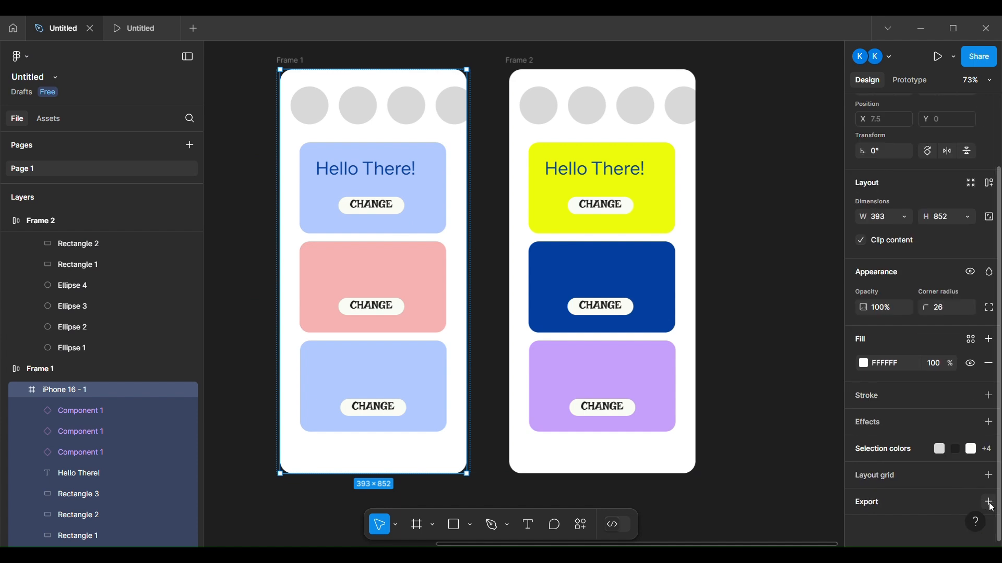
scroll(926, 516, "down", 3)
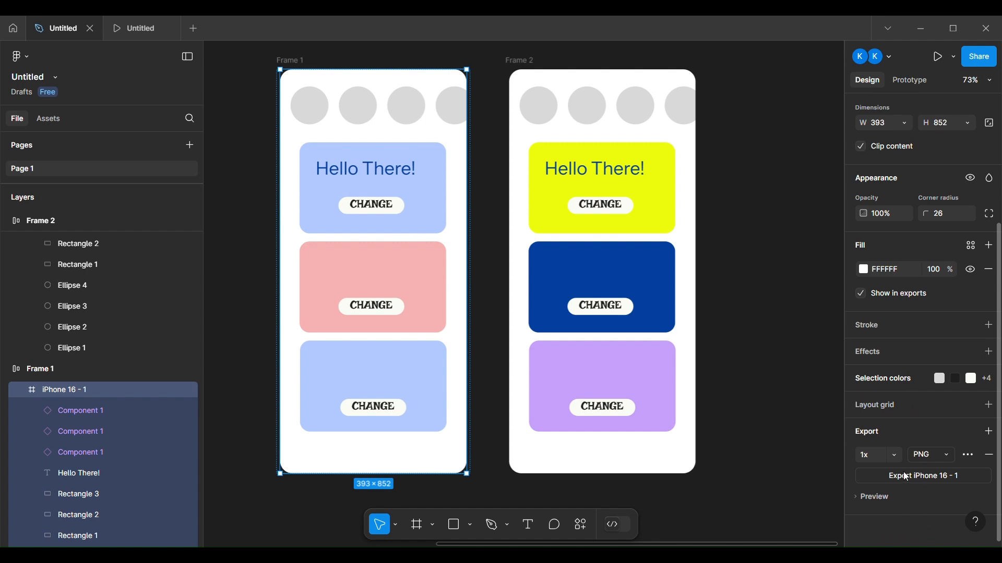
left_click(937, 457)
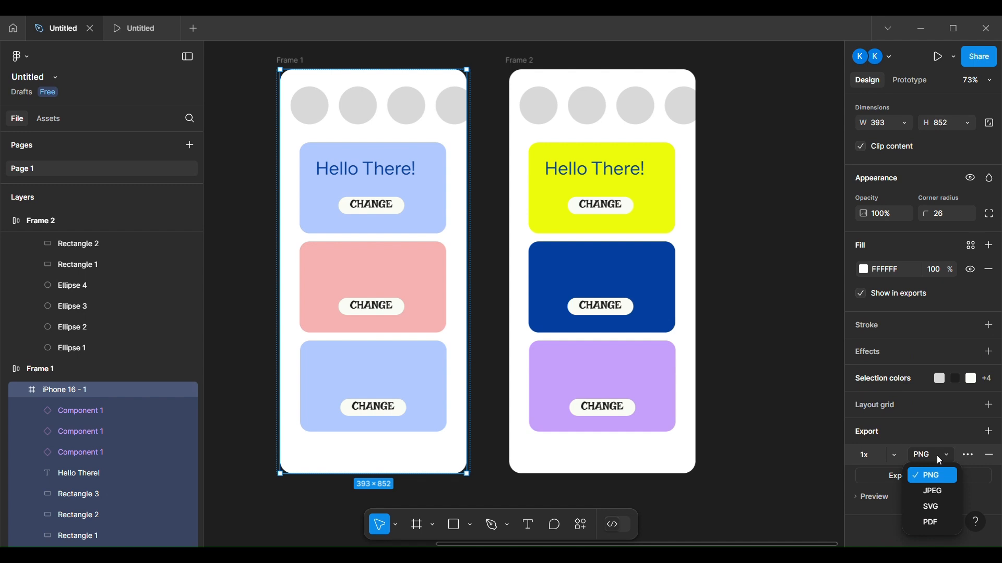
left_click(937, 455)
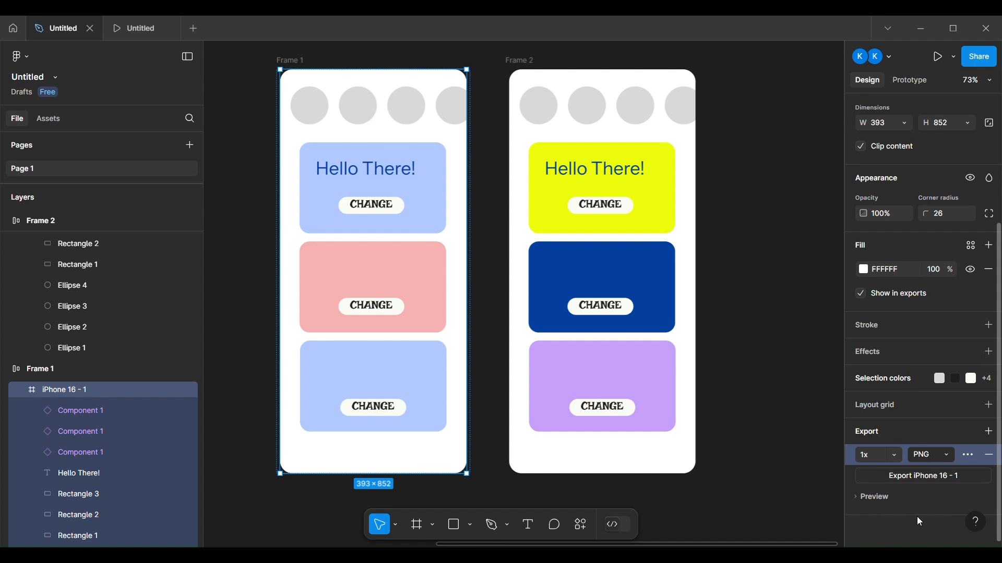
left_click(856, 498)
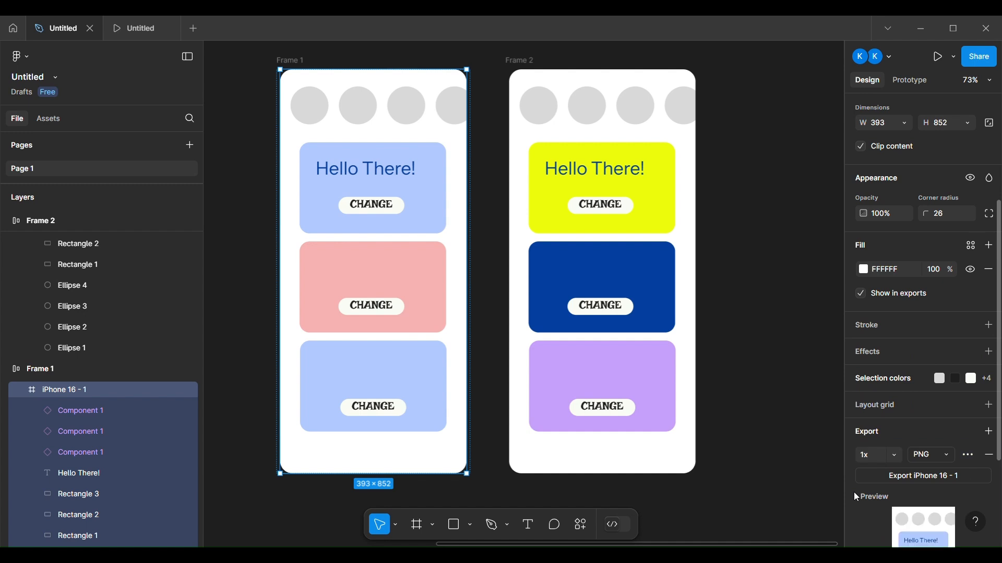
scroll(853, 492, "down", 3)
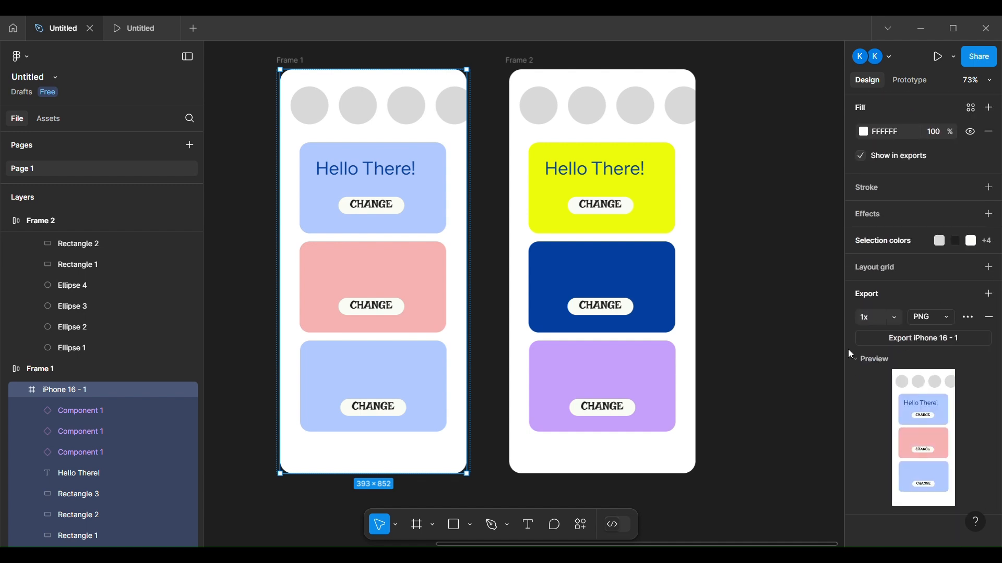
left_click(856, 363)
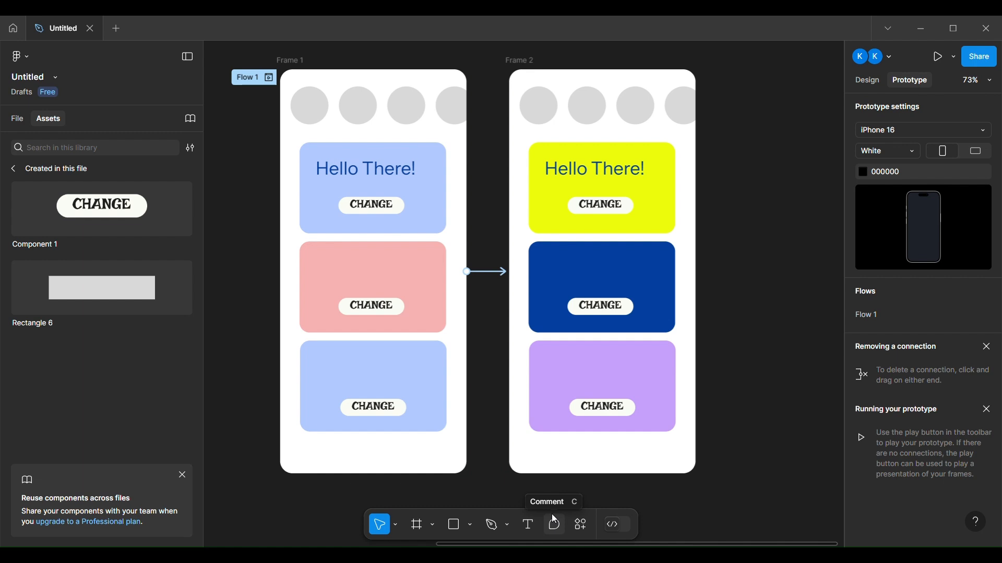
Present the prototype and tap the CHANGE buttons on the cards to test their interactions
left_click(944, 55)
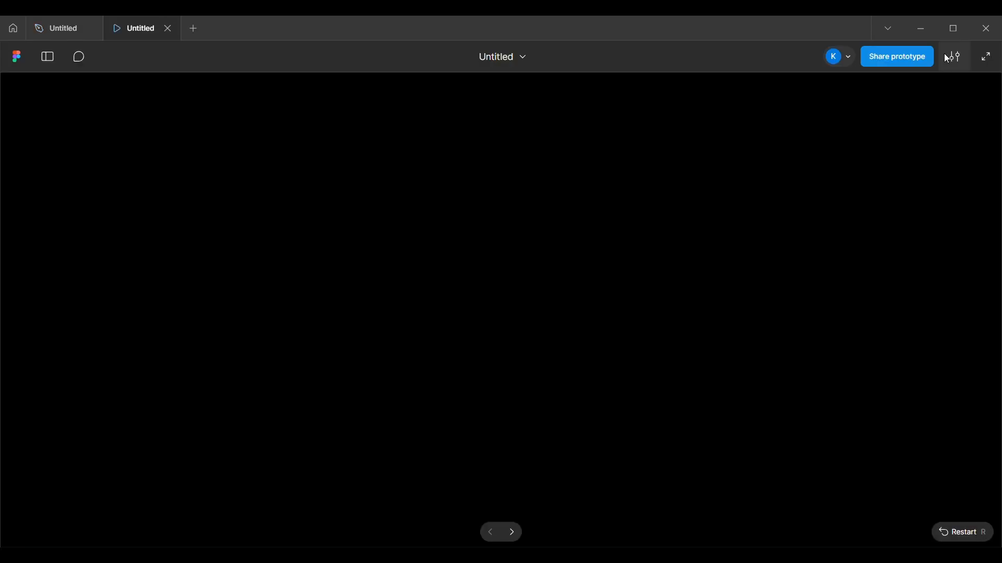
left_click(591, 270)
left_click(523, 332)
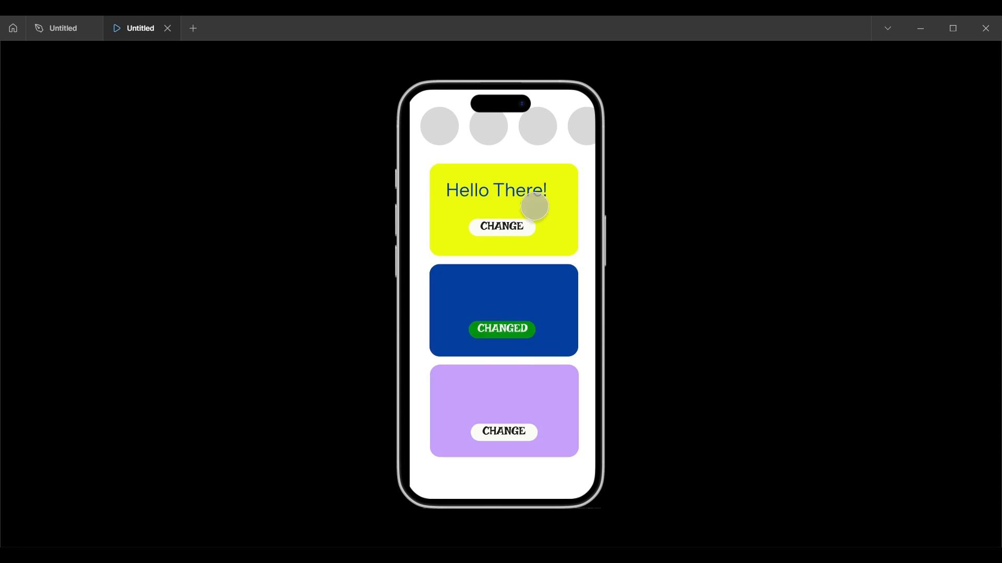
left_click(533, 211)
left_click(521, 431)
left_click(530, 244)
left_click(528, 329)
left_click(525, 405)
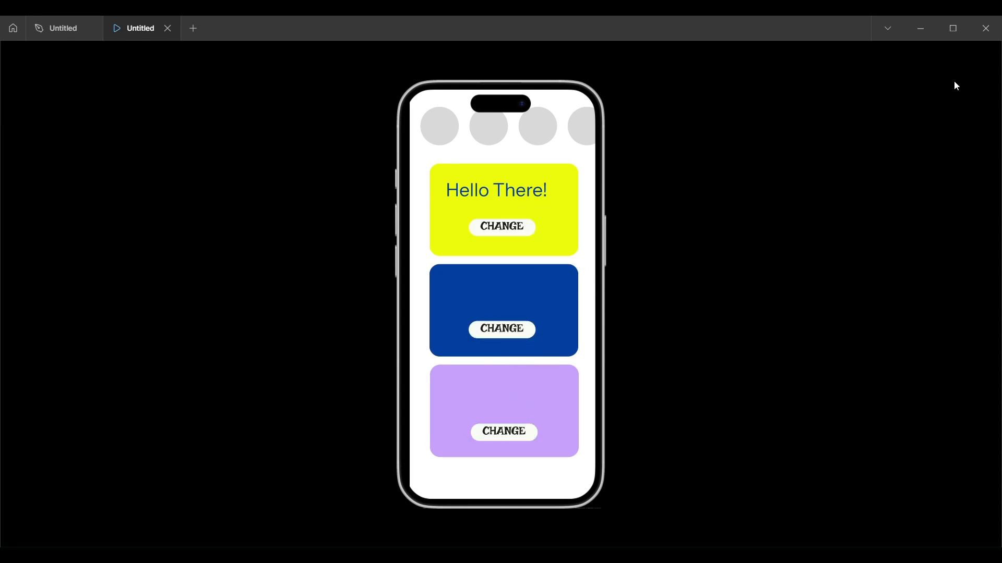